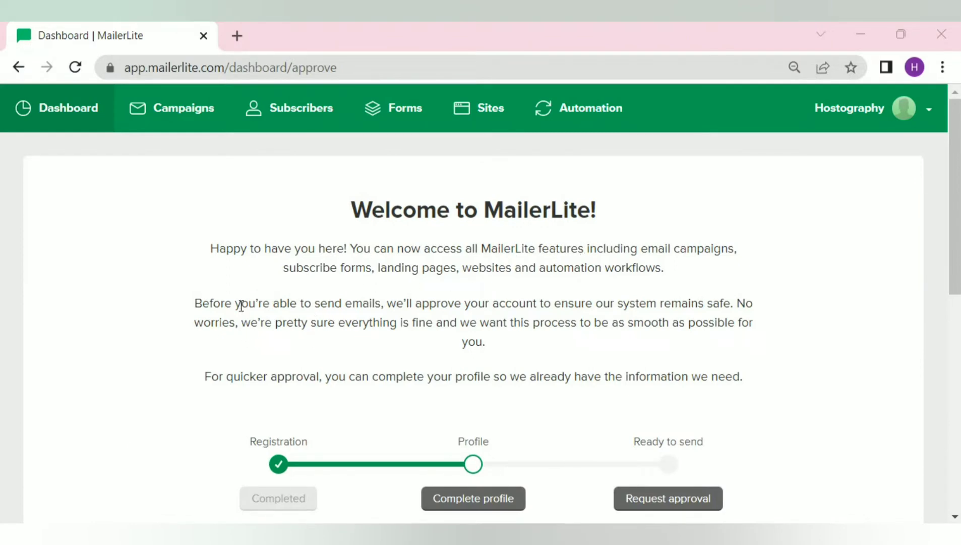
Highlight the MailerLite welcome message paragraph, then clear the selection
drag(245, 262, 337, 267)
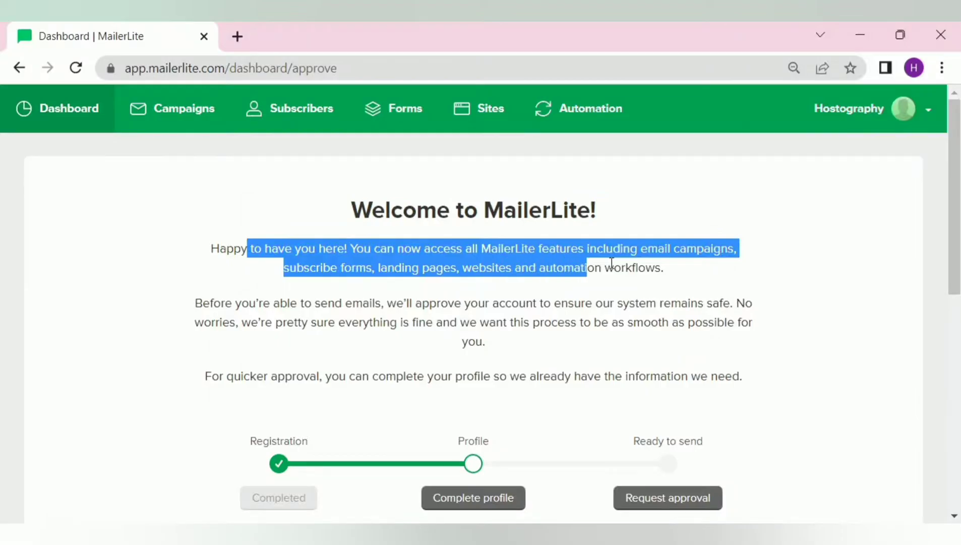
drag(600, 267, 678, 268)
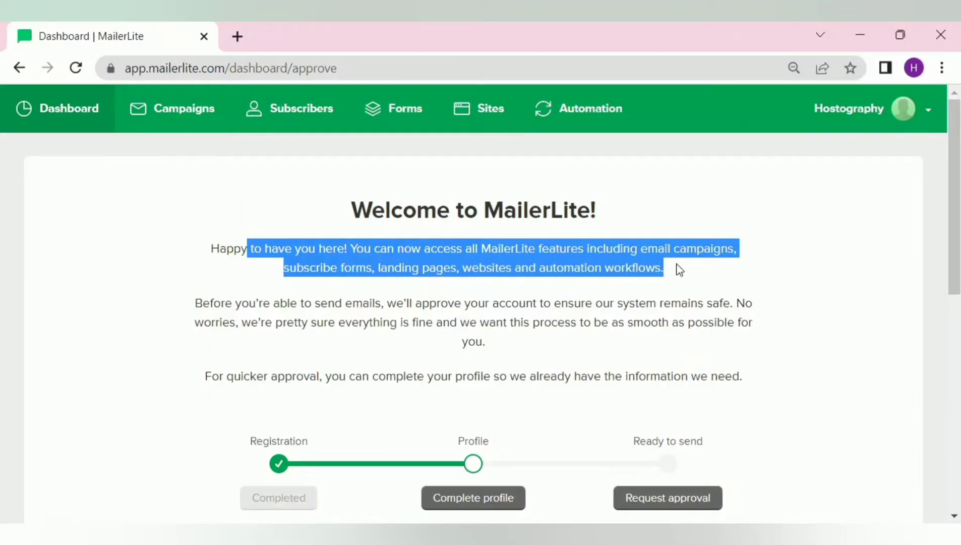
click(660, 265)
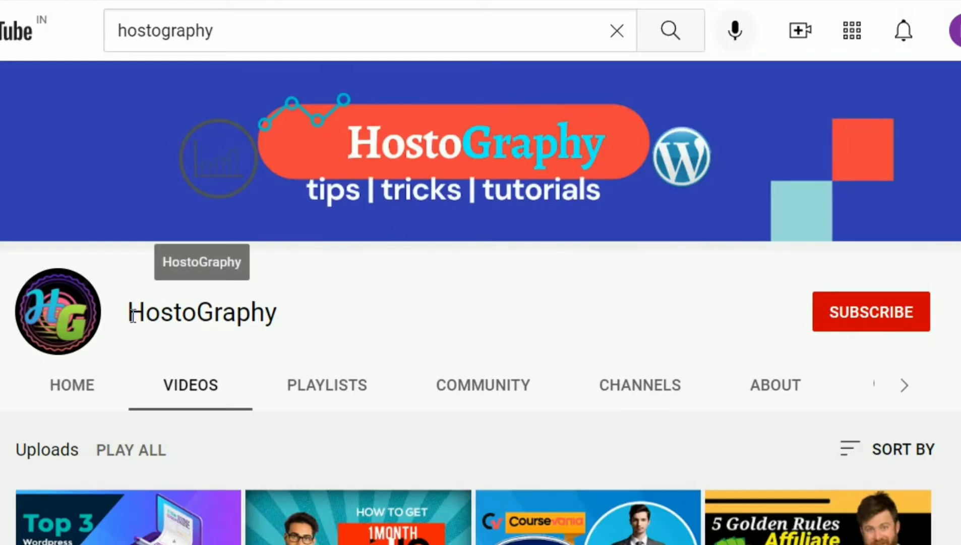
Subscribe to the HostoGraphy YouTube channel and set its notification bell to All
drag(129, 315, 398, 320)
click(399, 320)
click(841, 324)
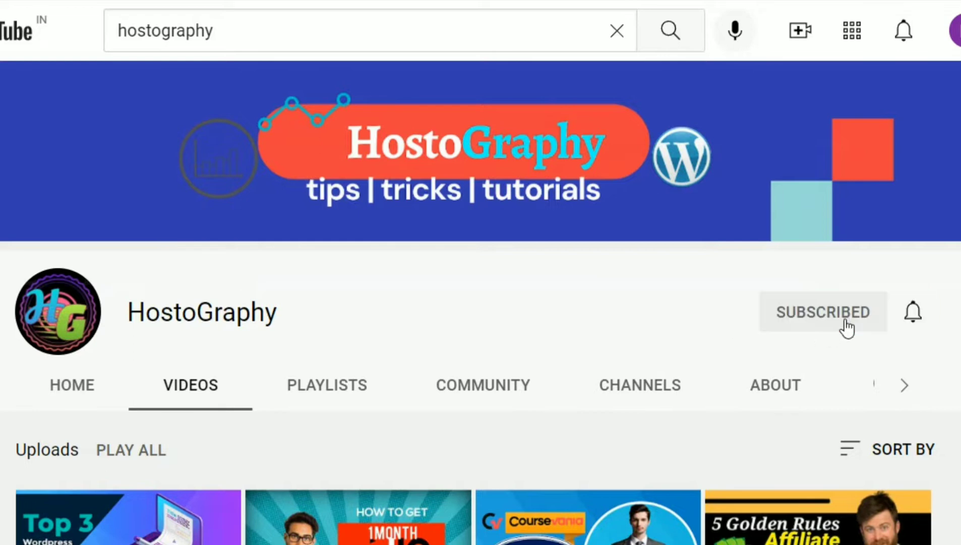
click(914, 313)
click(847, 364)
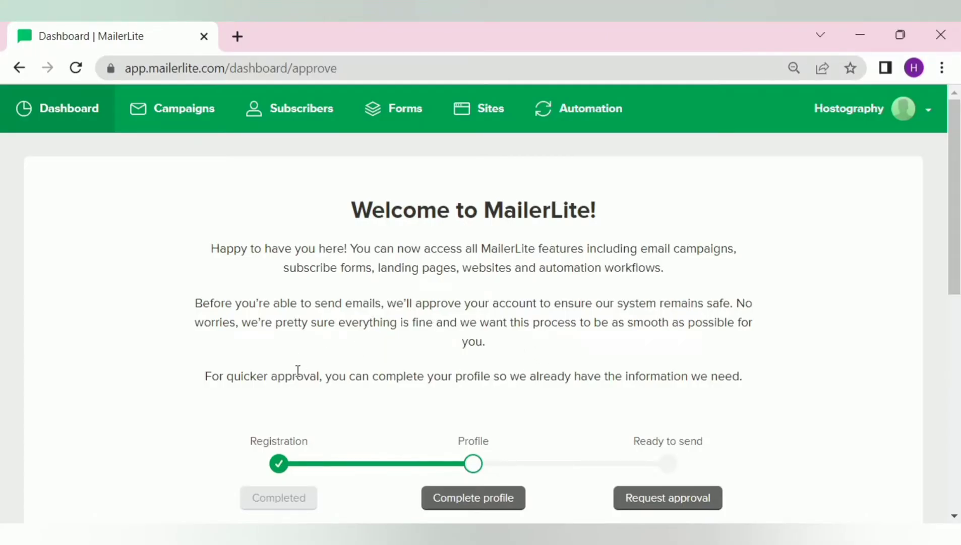
Scroll down the Welcome dashboard and choose Complete profile, moving on toward the pricing plans
drag(298, 371, 469, 378)
click(469, 378)
scroll(485, 324, down, 3)
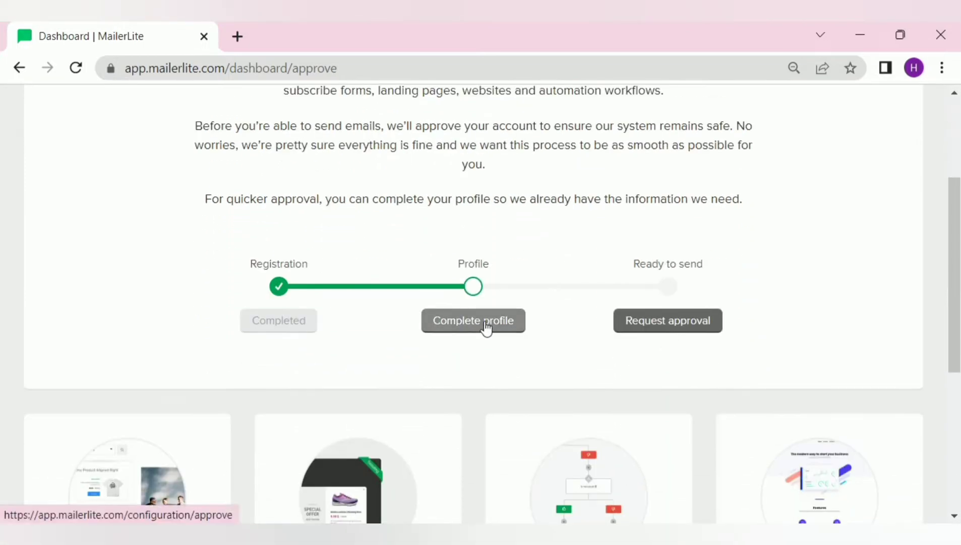
click(485, 327)
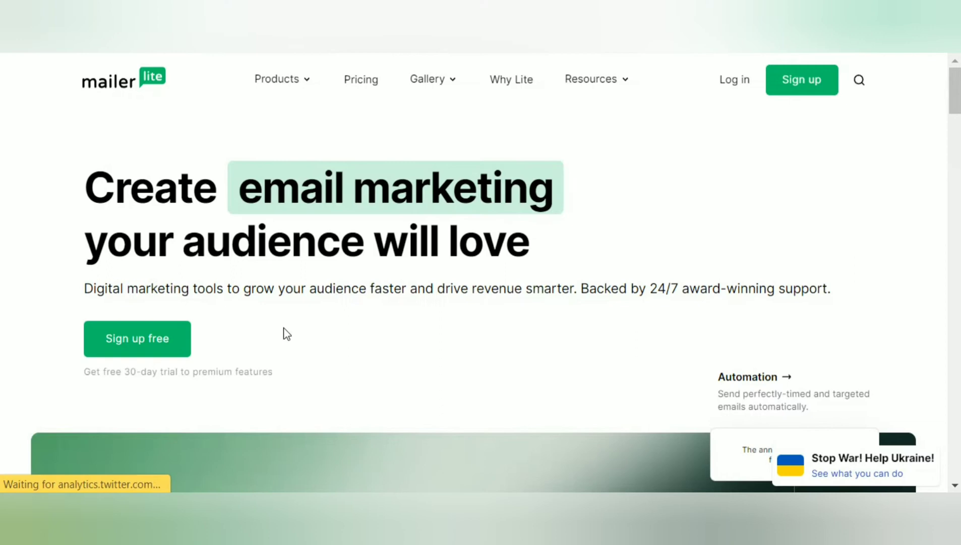
Open the Sign up free form and create the MailerLite account from the filled-in organization, name, email and password
click(802, 90)
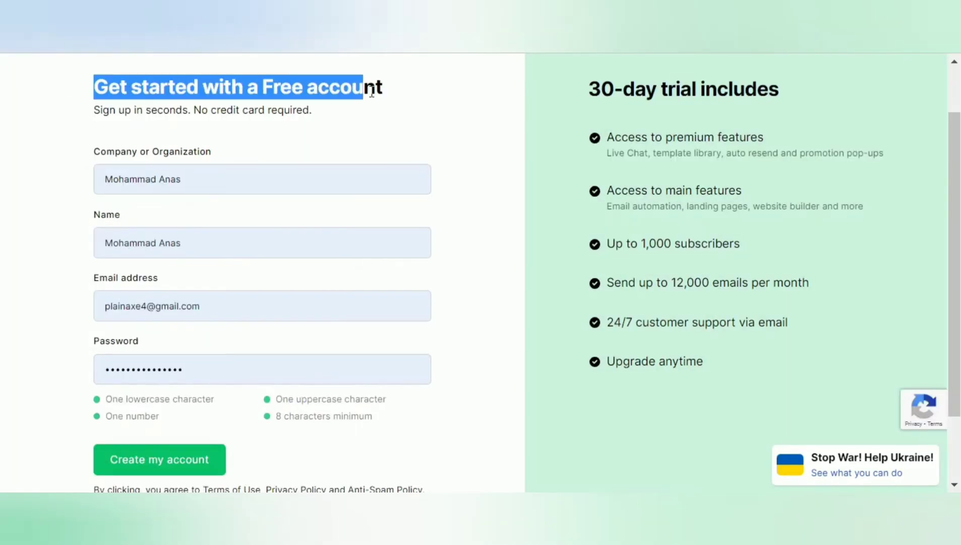
click(426, 202)
scroll(427, 202, down, 2)
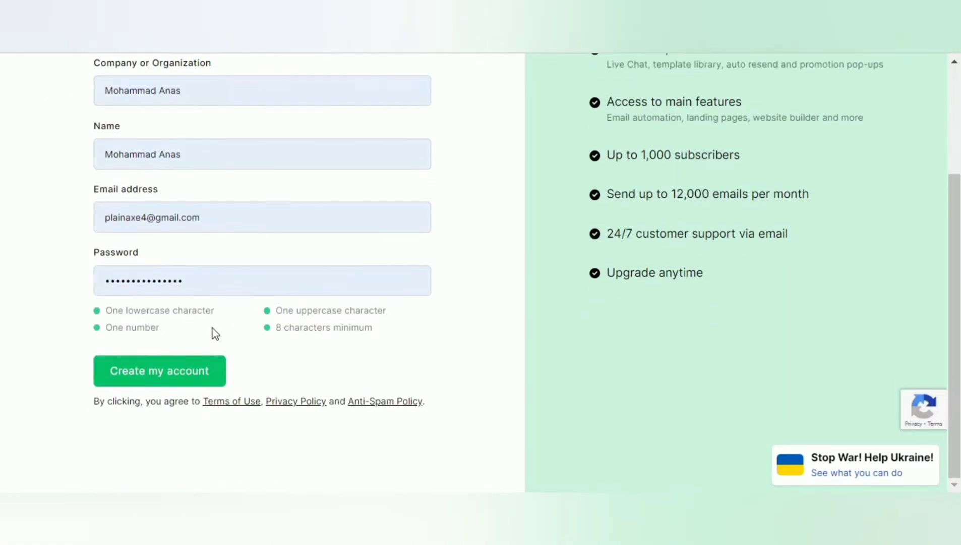
click(174, 373)
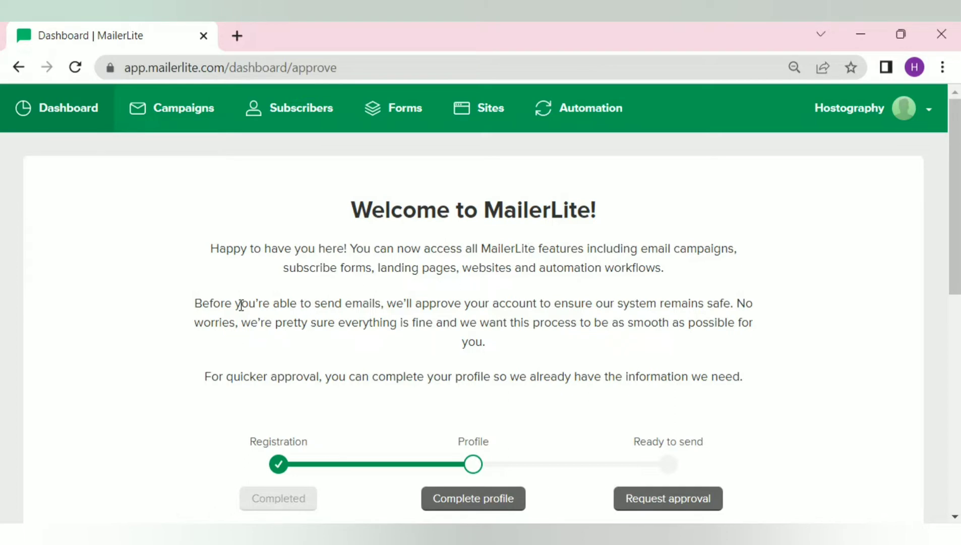
Highlight the welcome paragraph and scroll down toward the Complete profile button
drag(246, 248, 676, 268)
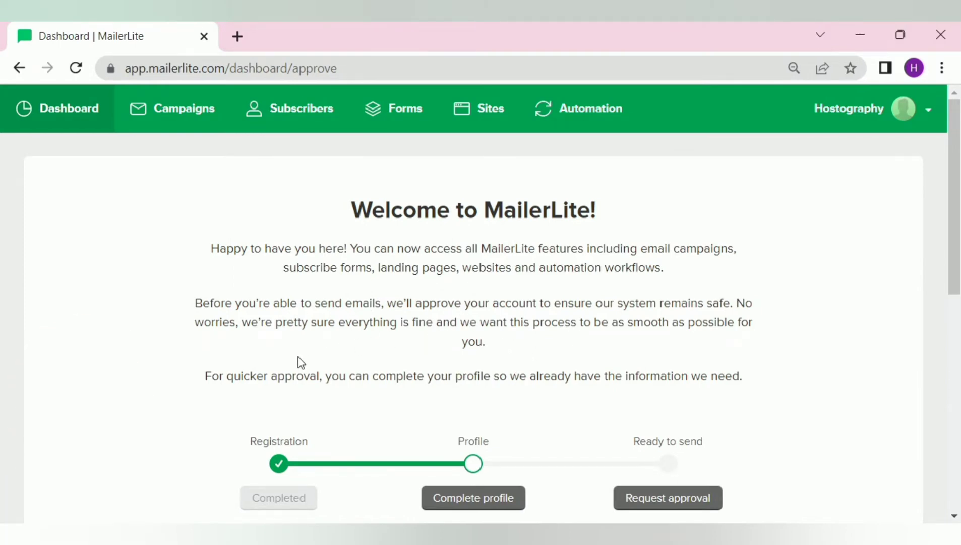
scroll(468, 377, down, 3)
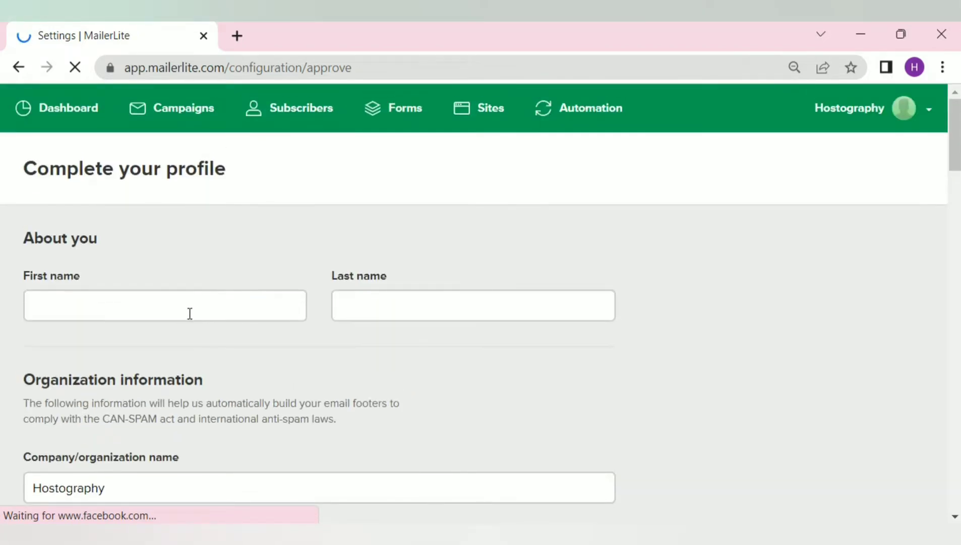
Autofill the First and Last name fields from saved details
click(189, 313)
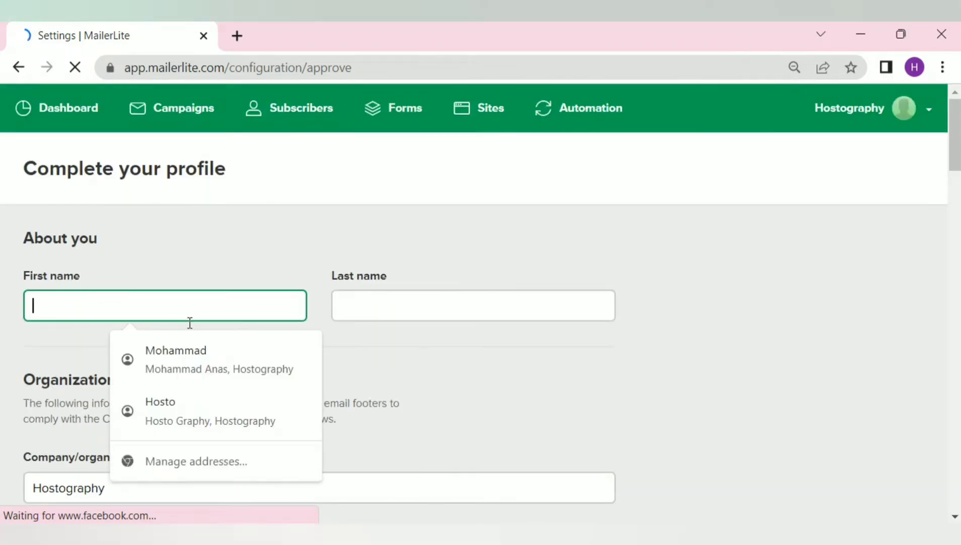
click(192, 359)
scroll(273, 349, down, 2)
scroll(272, 350, down, 7)
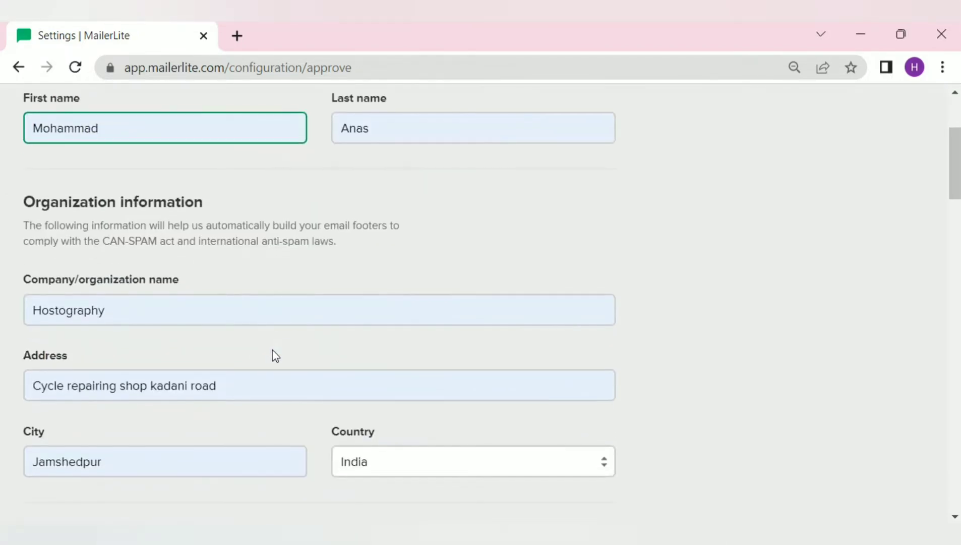
scroll(302, 355, down, 2)
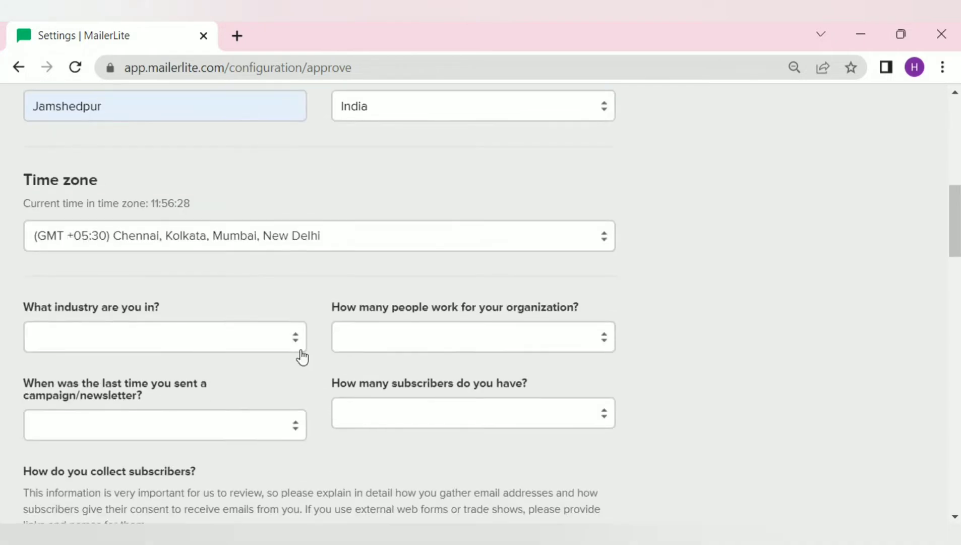
Set the industry to Agency and the organization size to 1-5
click(211, 345)
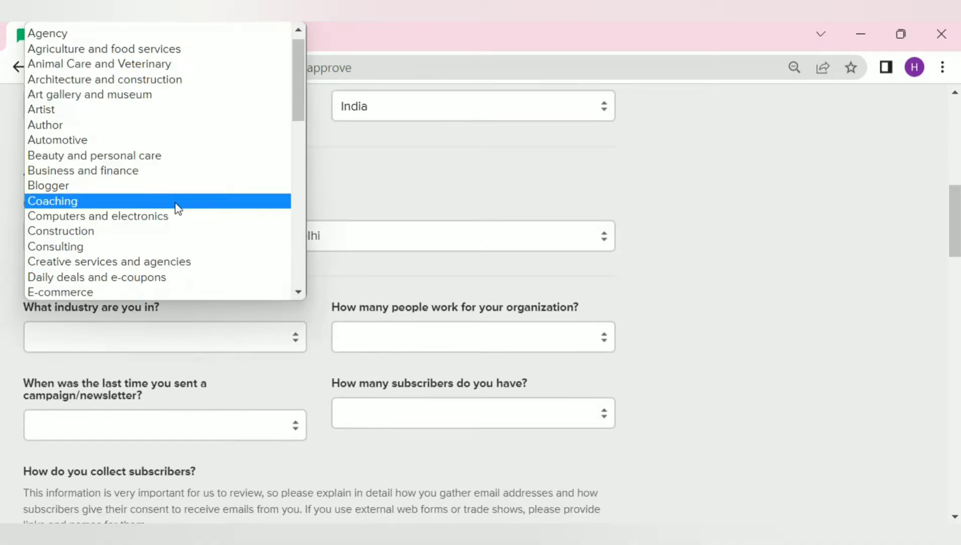
click(179, 37)
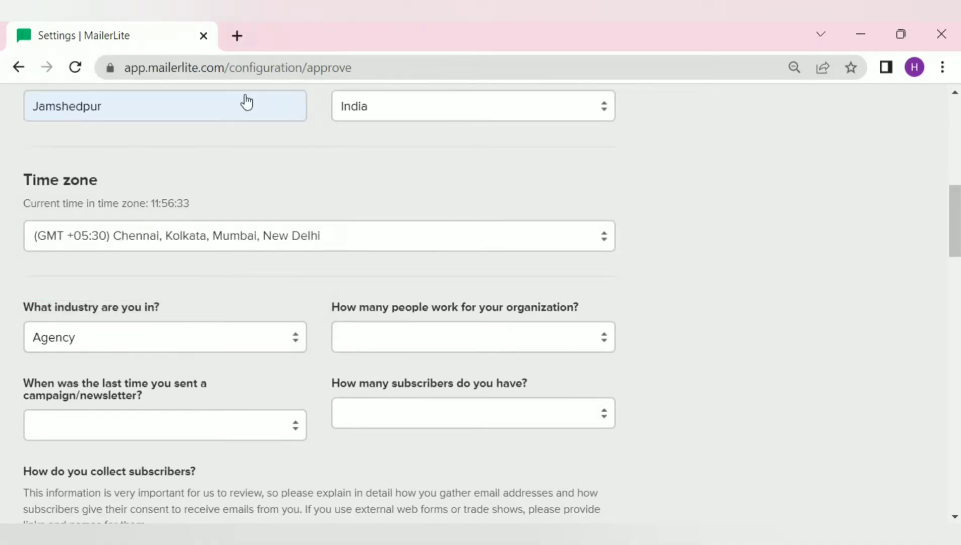
click(401, 338)
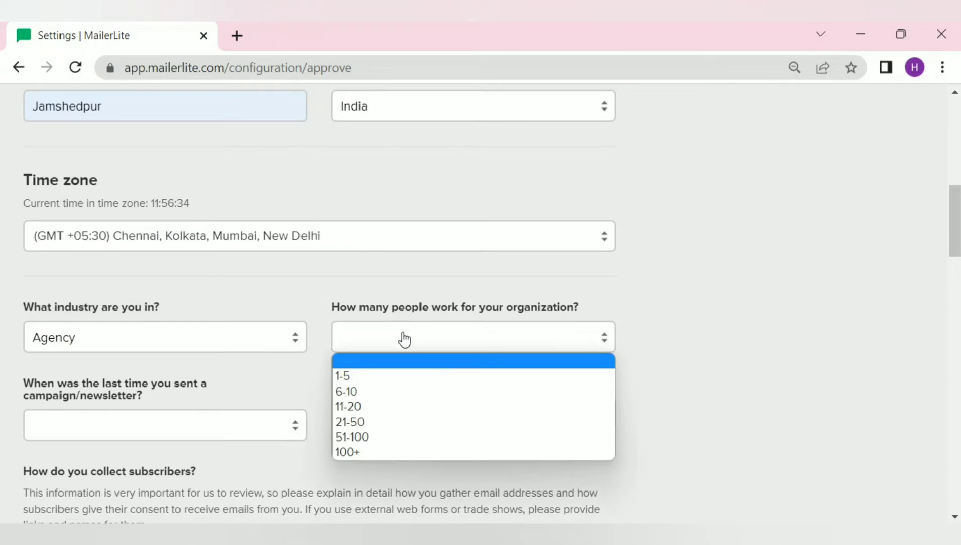
click(392, 377)
Set last campaign sent to In the last 6 months and subscribers to < 1,000
scroll(179, 385, down, 2)
click(156, 341)
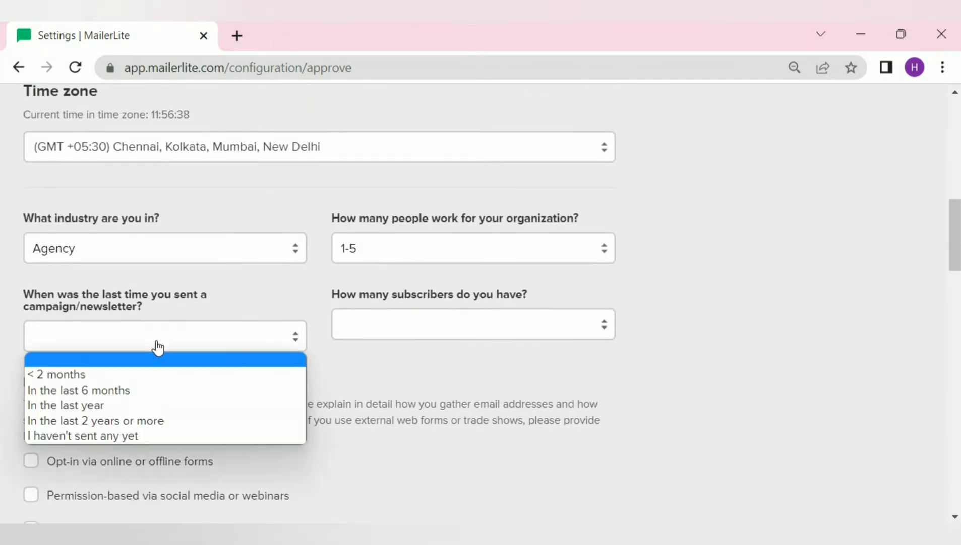
click(136, 388)
click(389, 331)
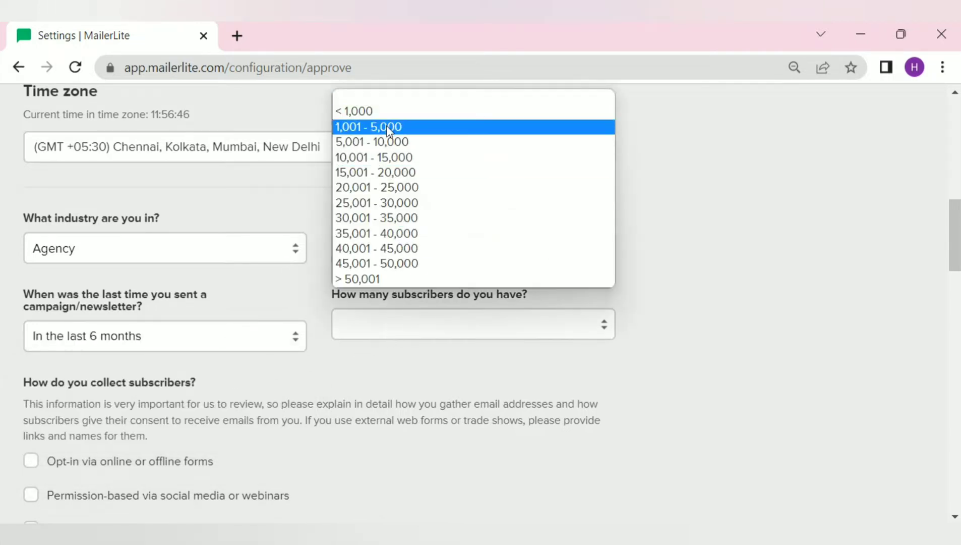
click(388, 111)
scroll(322, 283, down, 3)
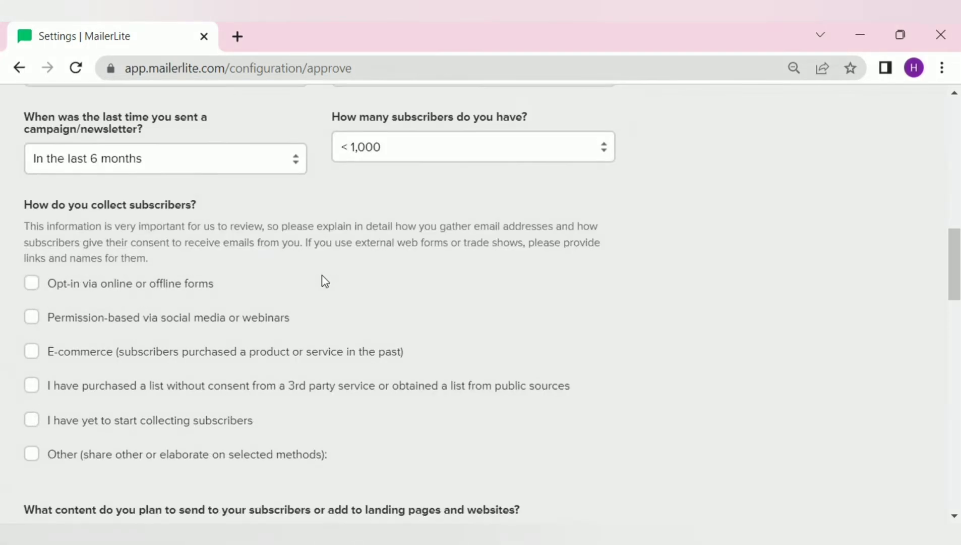
Tick Opt-in via online or offline forms as the subscriber collection method
click(93, 288)
scroll(132, 358, down, 2)
scroll(151, 300, down, 2)
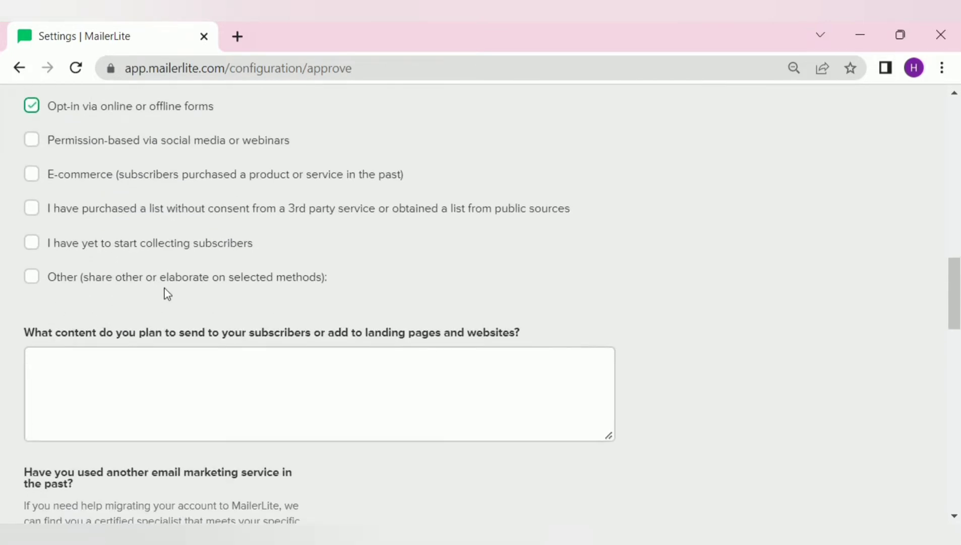
Describe the planned content as email marketing tips and tricks sent to subscribers through the newsletter
click(140, 365)
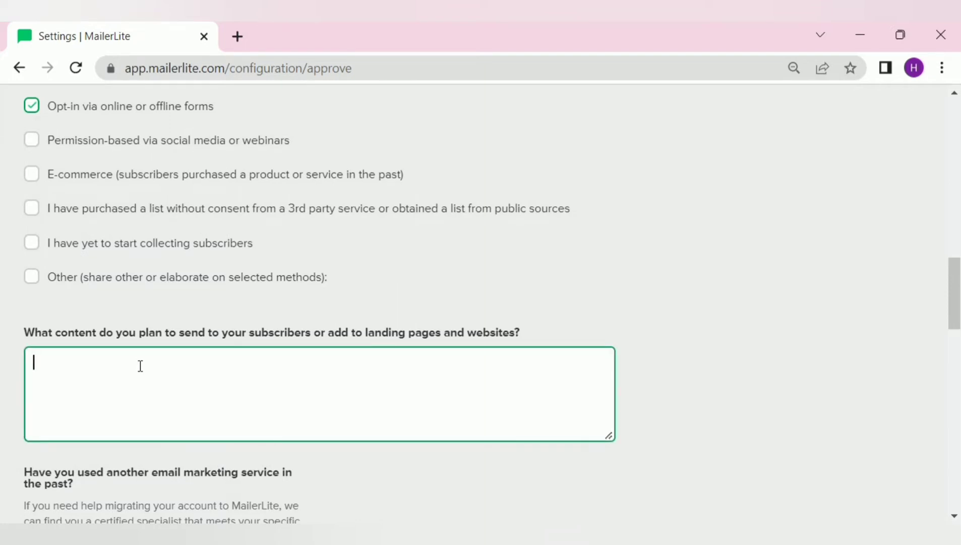
text(We promote e)
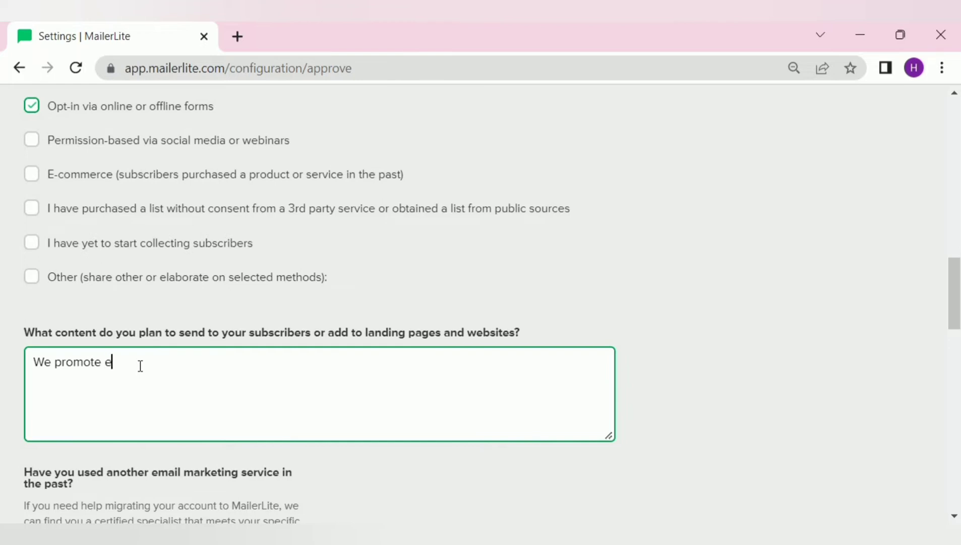
text(mail marketing )
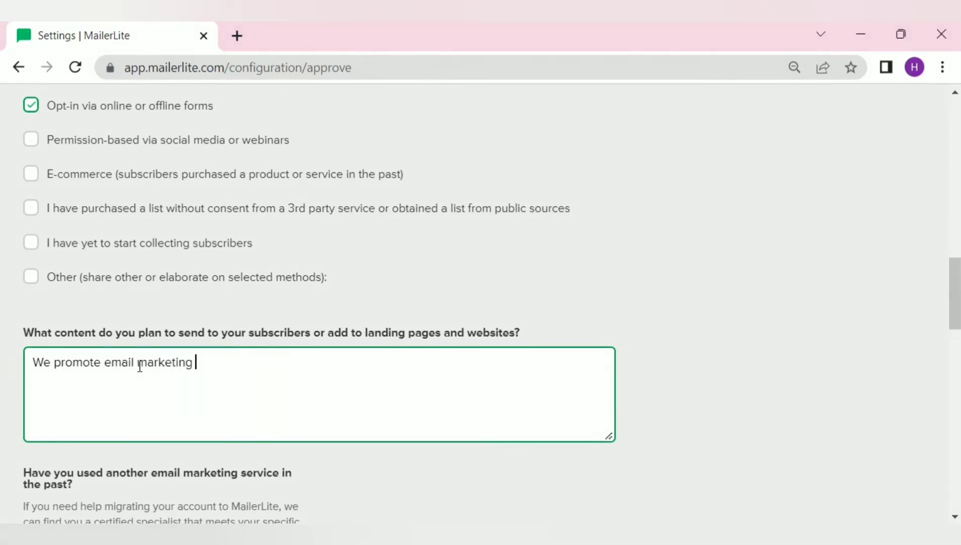
text(ttis)
key(BackSpace)
key(BackSpace)
key(BackSpace)
text(tips and tricks )
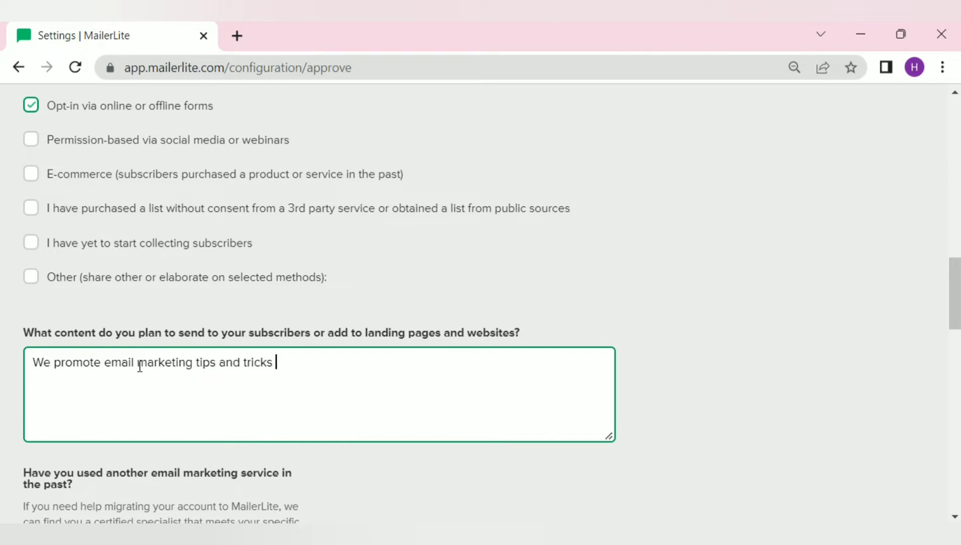
text(to our subscri)
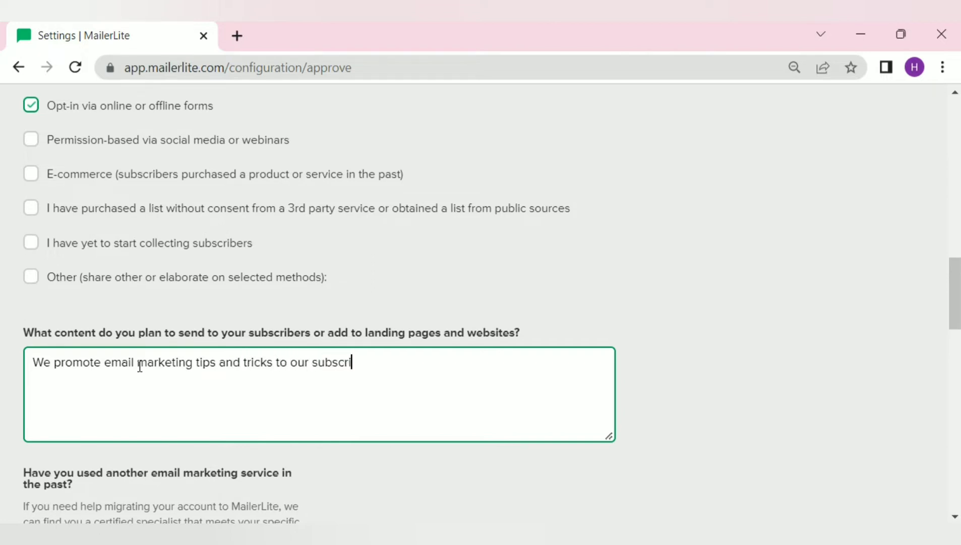
text(bers thouough )
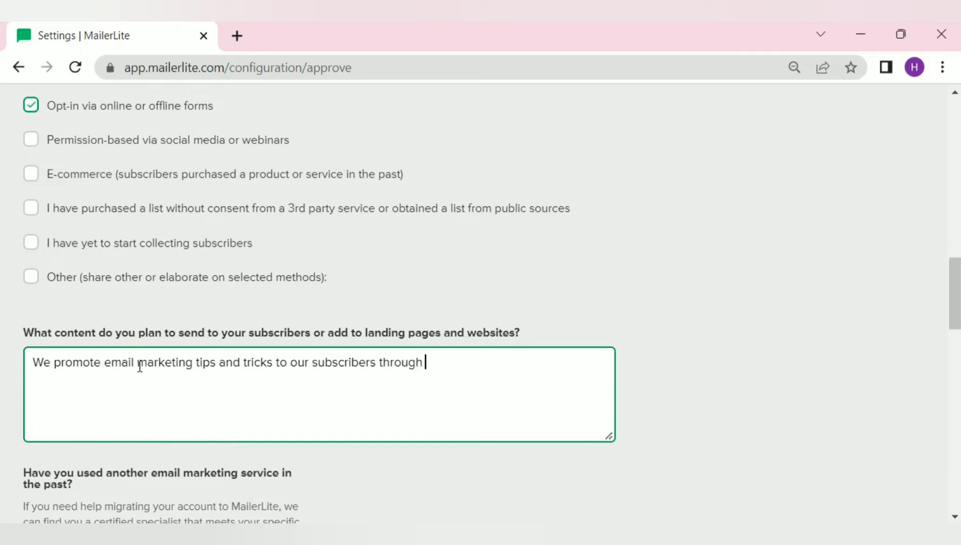
text(our newsletter)
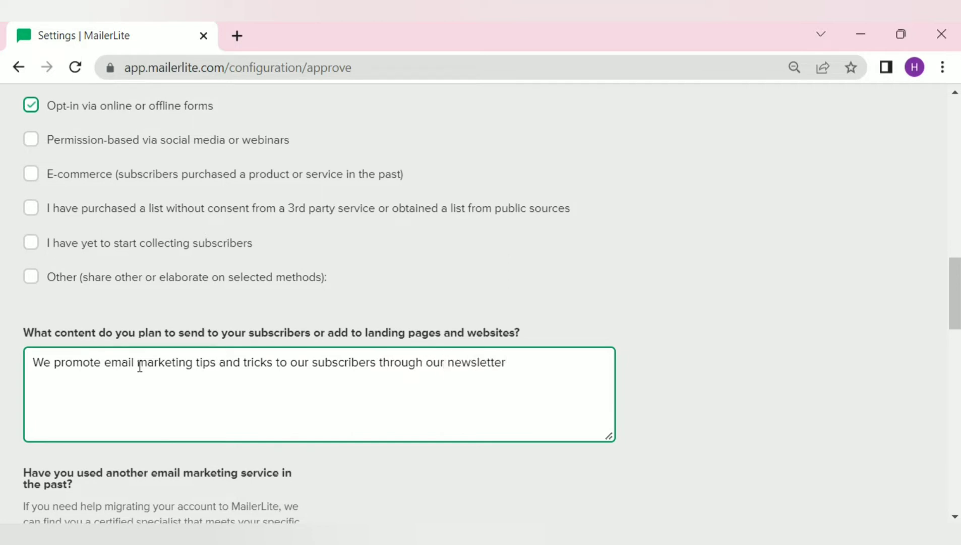
scroll(146, 343, down, 5)
Choose MailChimp as the previous email service and Shopify as the website builder
click(76, 303)
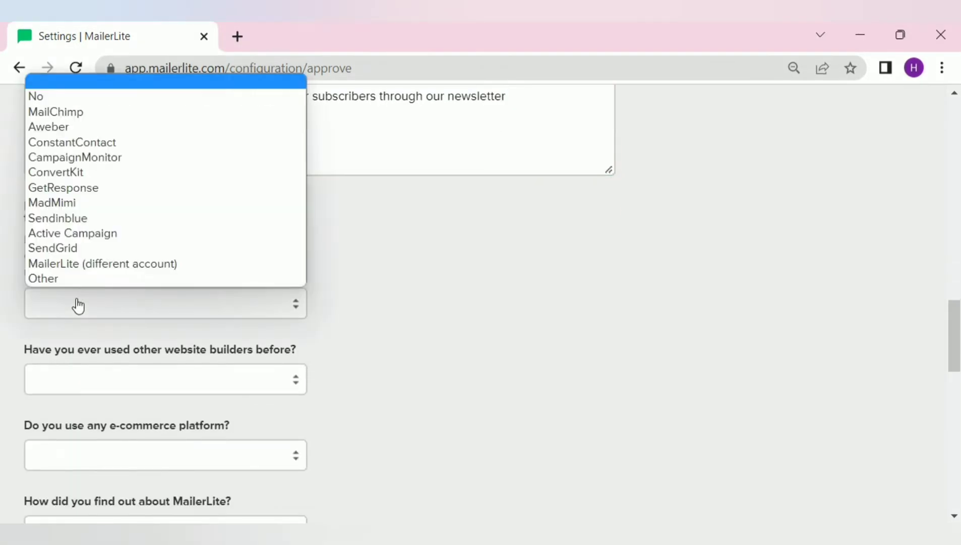
click(74, 112)
scroll(126, 295, down, 2)
click(107, 298)
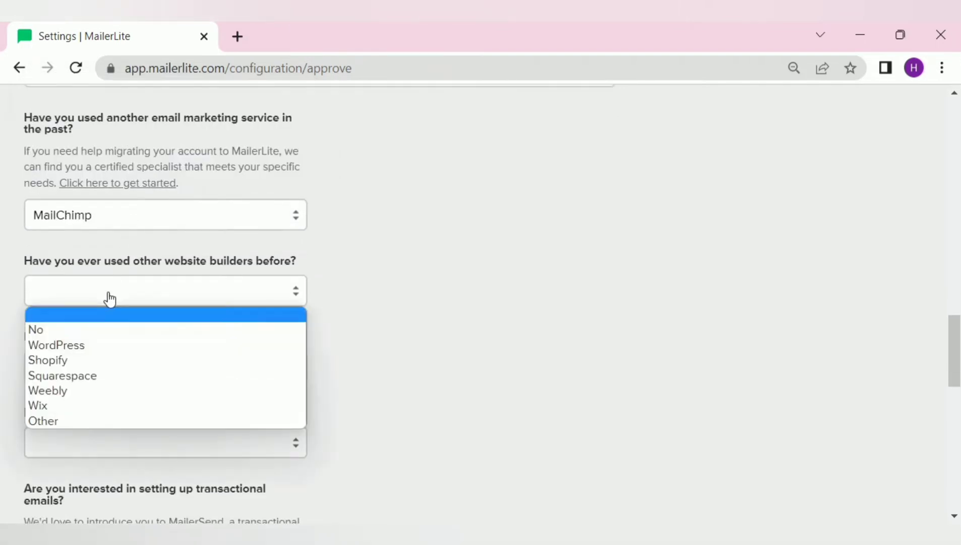
click(103, 360)
Answer the e-commerce platform question and set transactional emails to No
scroll(108, 322, down, 2)
click(117, 283)
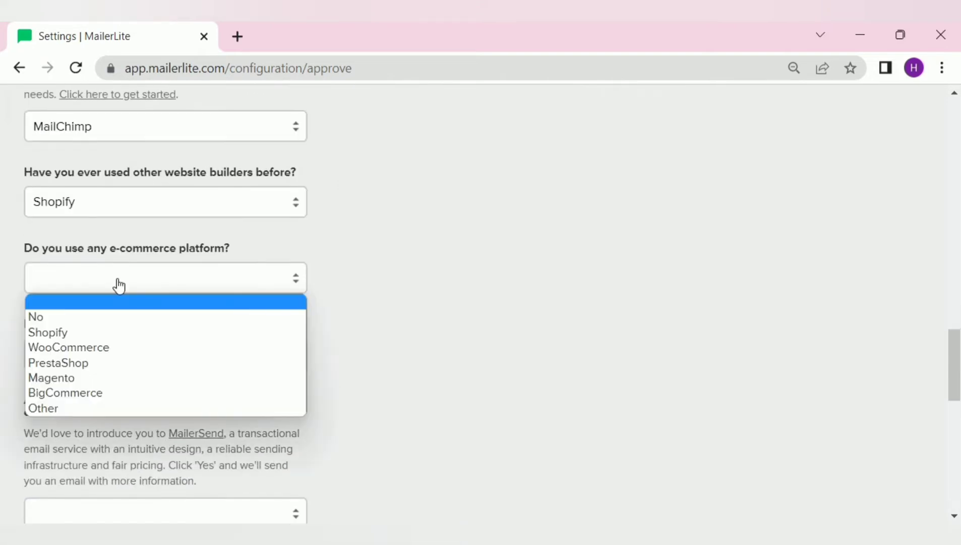
click(107, 332)
click(133, 188)
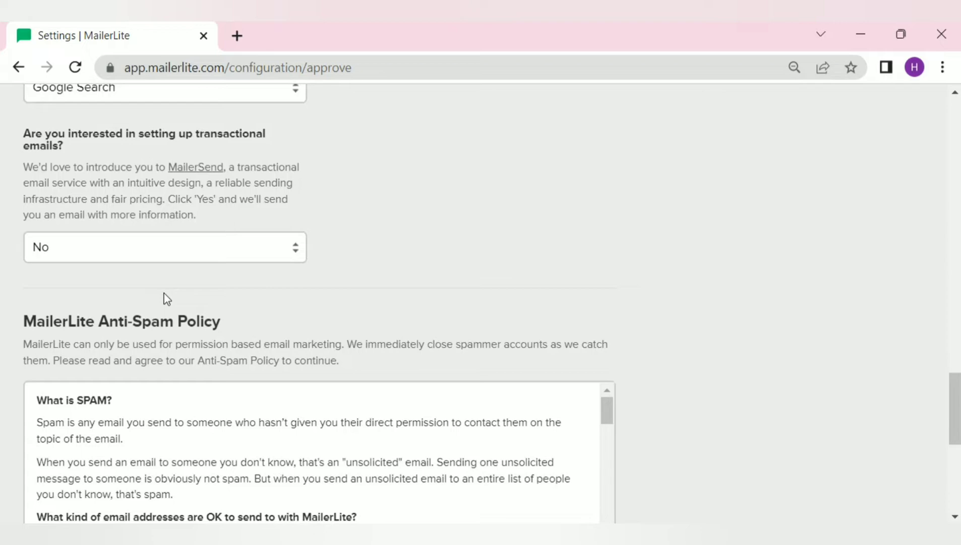
Agree to the Anti-Spam Policy and opt into the weekly email tips newsletter
scroll(171, 298, down, 2)
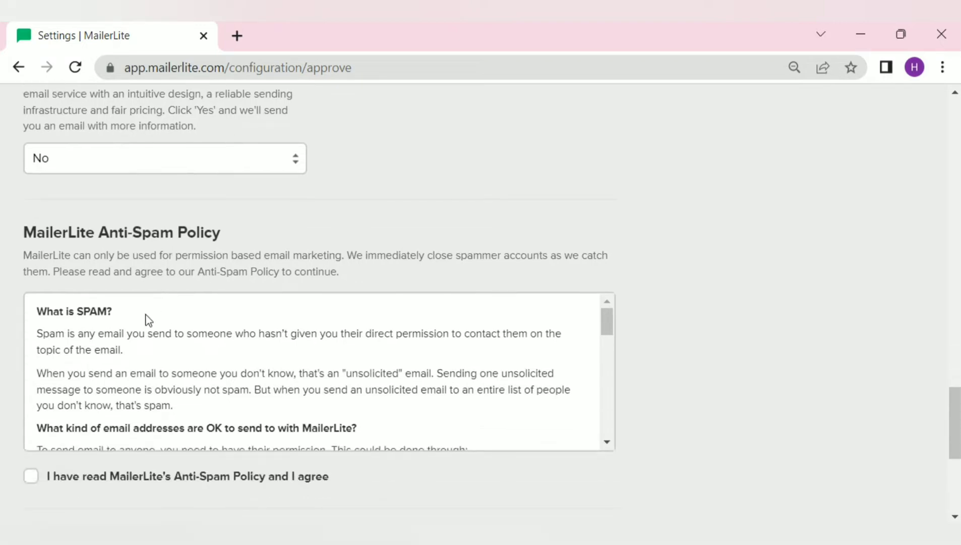
scroll(165, 328, down, 6)
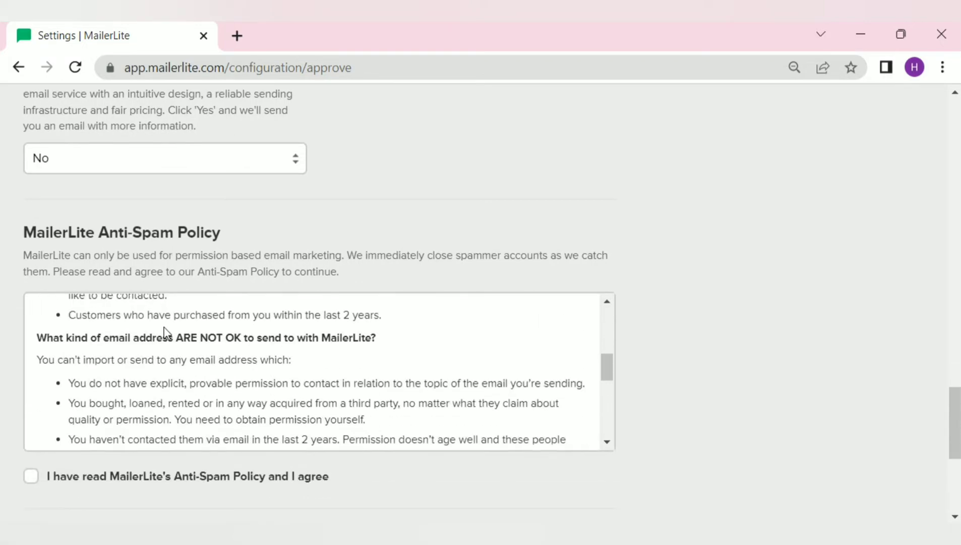
scroll(164, 328, down, 4)
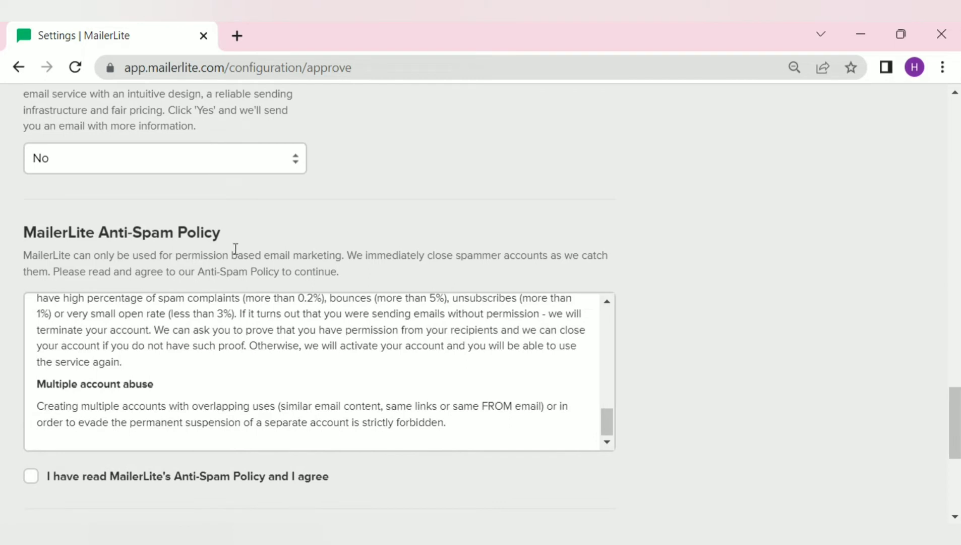
scroll(237, 247, down, 3)
scroll(239, 247, down, 2)
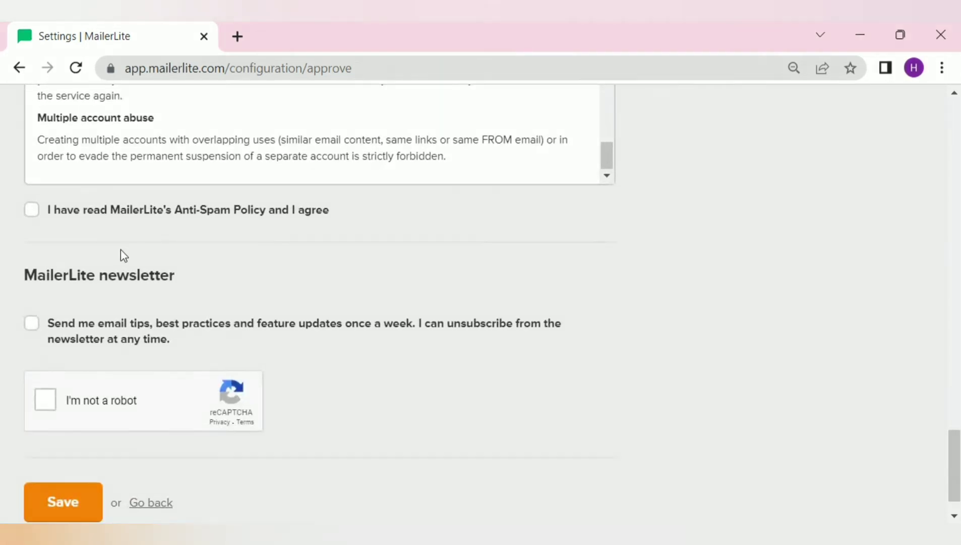
click(39, 217)
scroll(264, 286, down, 1)
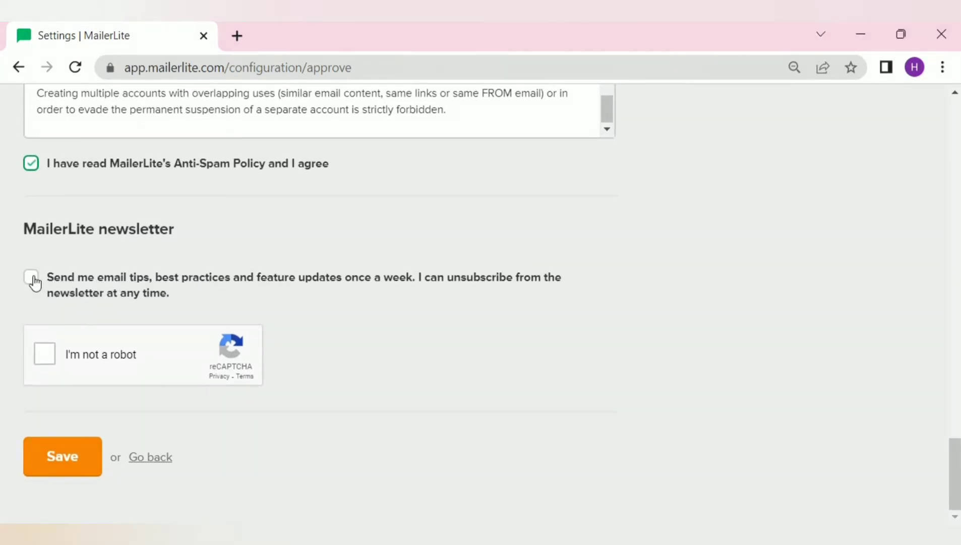
click(31, 277)
Tick the reCAPTCHA 'I'm not a robot' box and save the profile
click(49, 355)
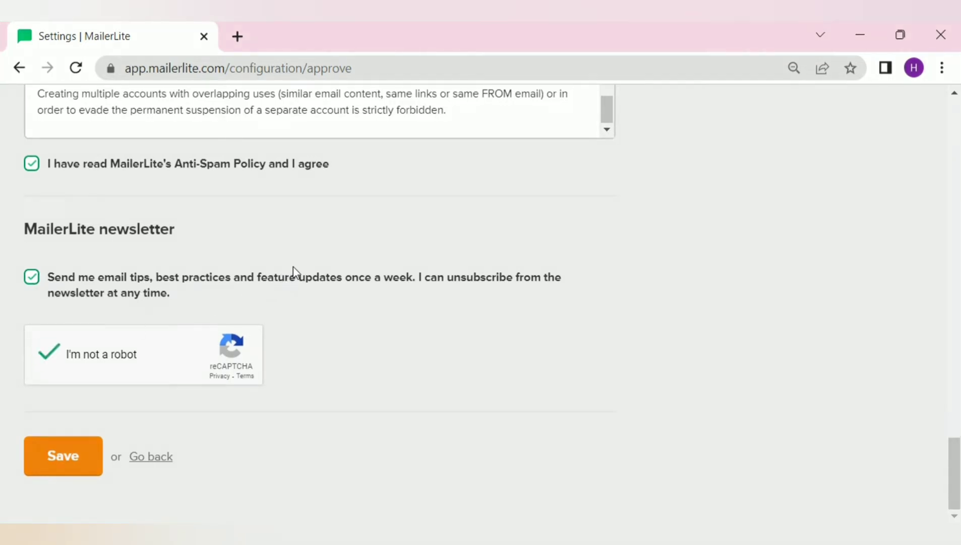
click(63, 457)
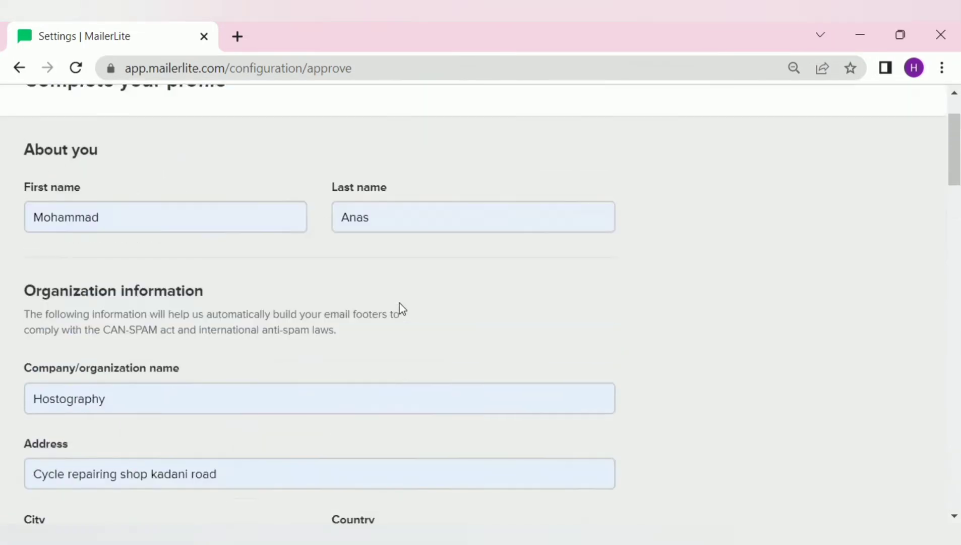
scroll(398, 302, down, 20)
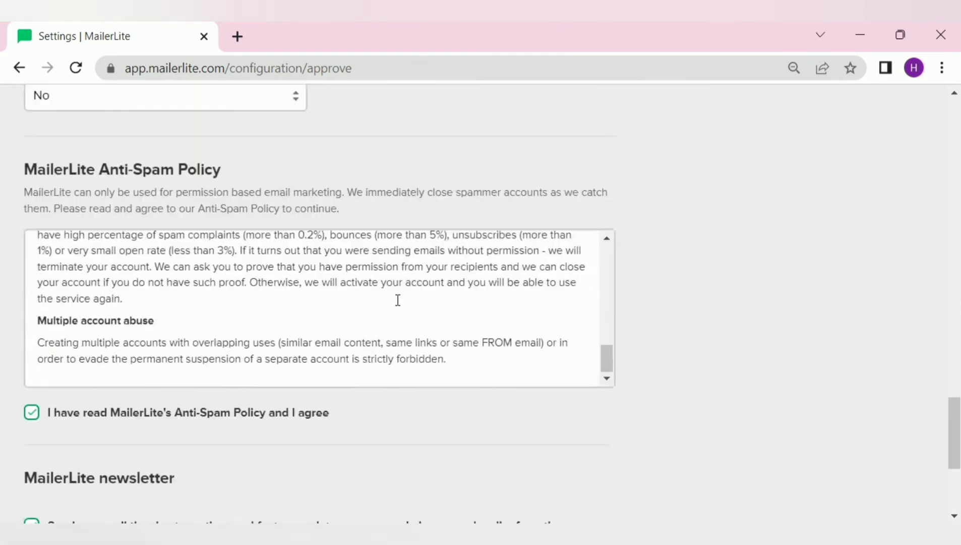
scroll(398, 300, down, 5)
click(81, 457)
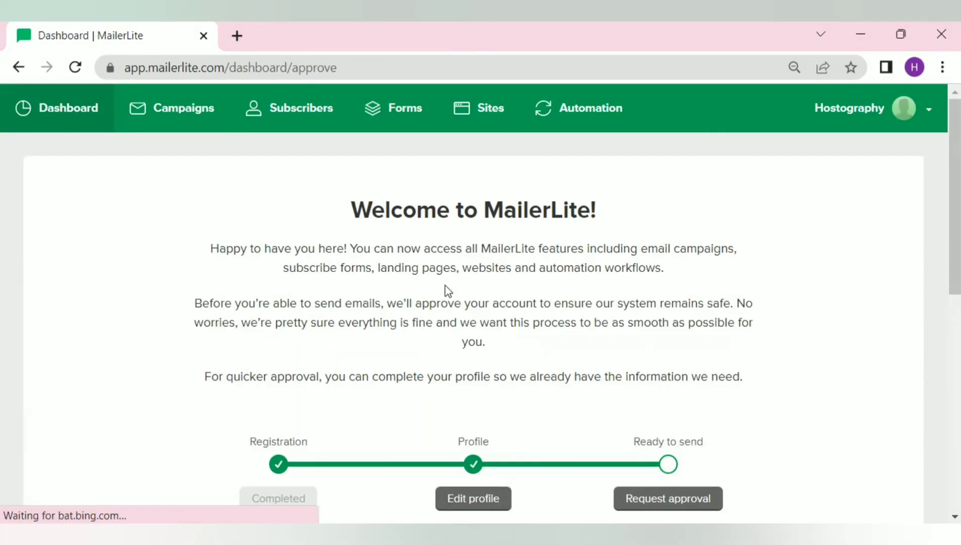
Scroll to the dashboard progress steps and choose Request approval
scroll(449, 286, down, 3)
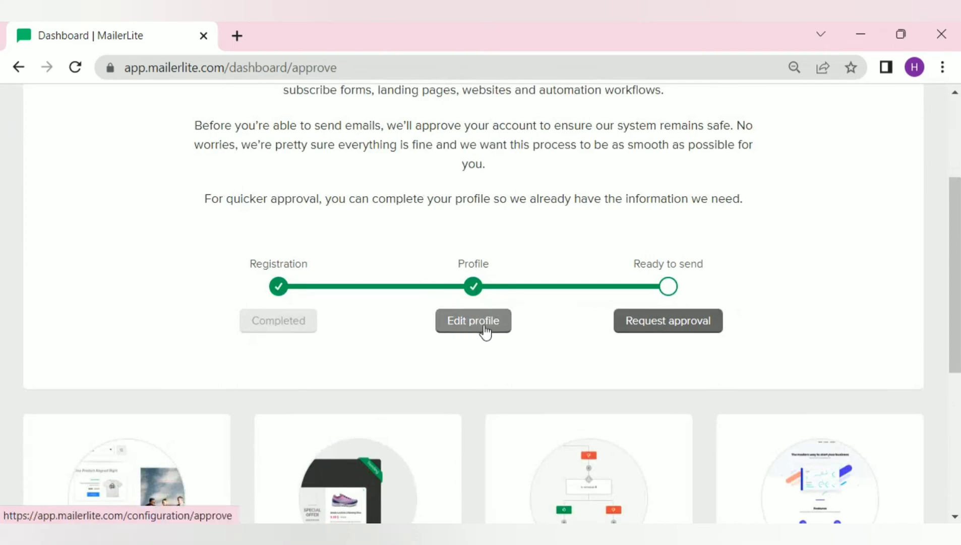
scroll(568, 301, down, 3)
scroll(634, 281, up, 2)
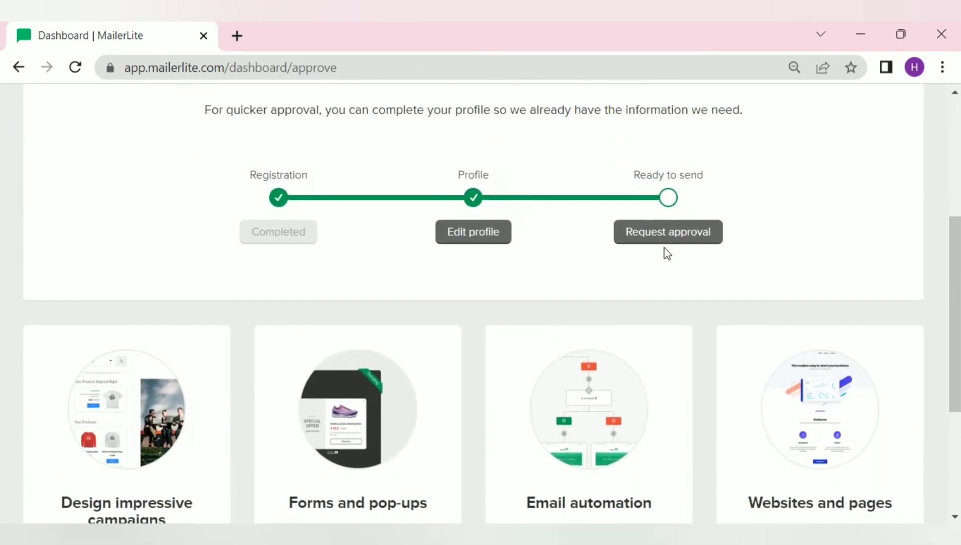
scroll(669, 247, up, 5)
scroll(672, 247, down, 3)
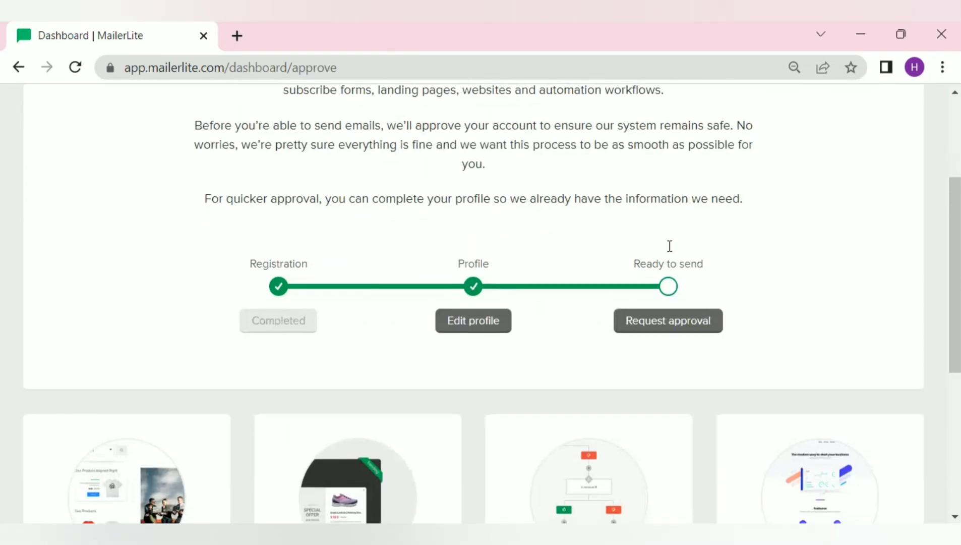
click(685, 330)
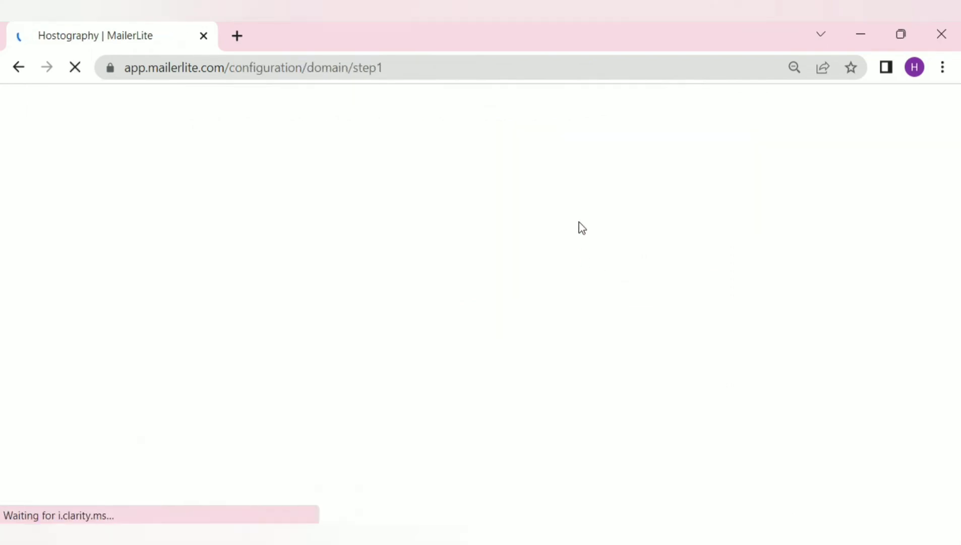
scroll(431, 268, down, 3)
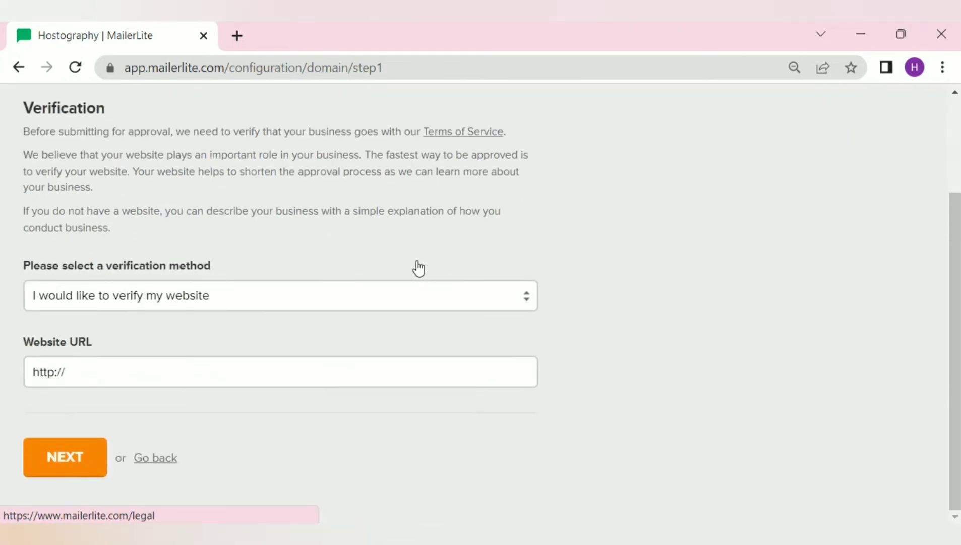
click(260, 296)
click(242, 332)
click(221, 205)
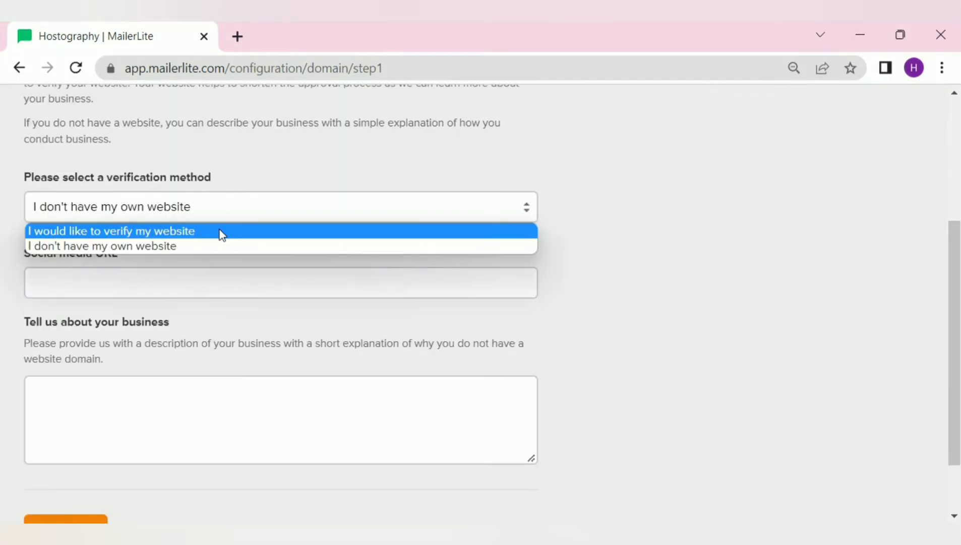
click(221, 232)
click(136, 370)
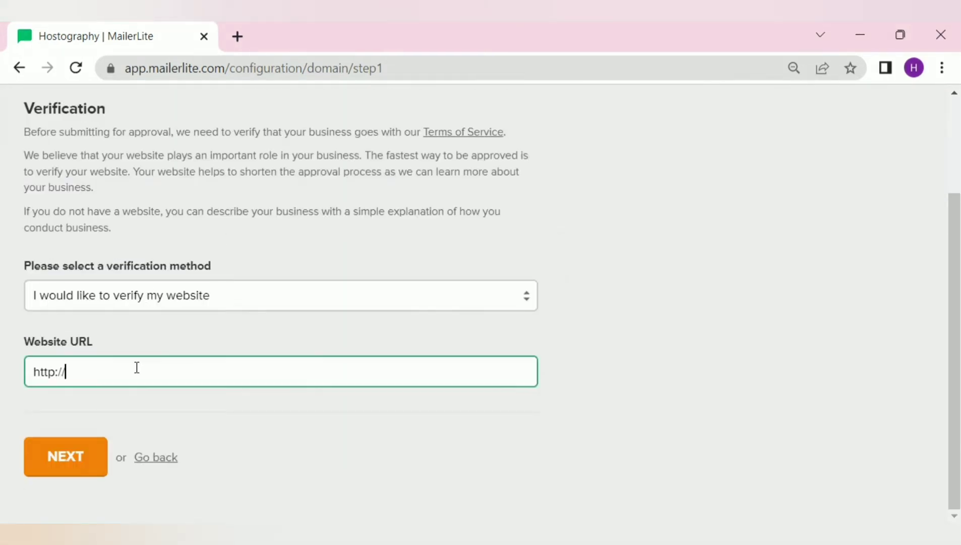
drag(136, 370, 32, 371)
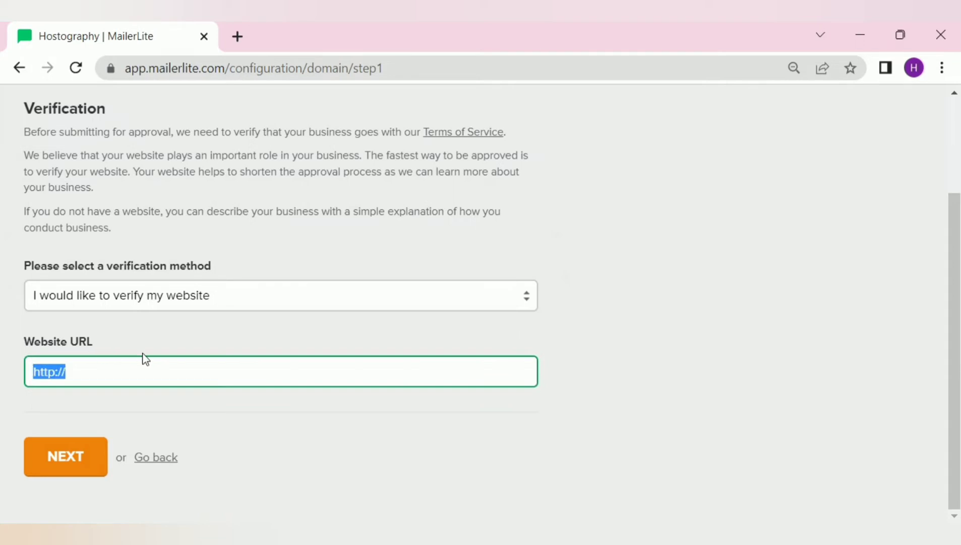
click(237, 296)
click(242, 335)
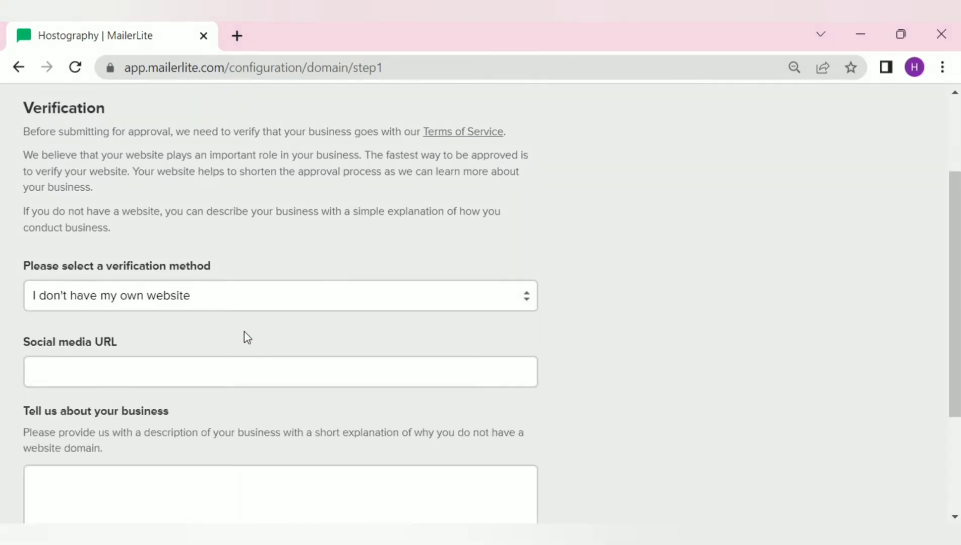
scroll(244, 332, down, 2)
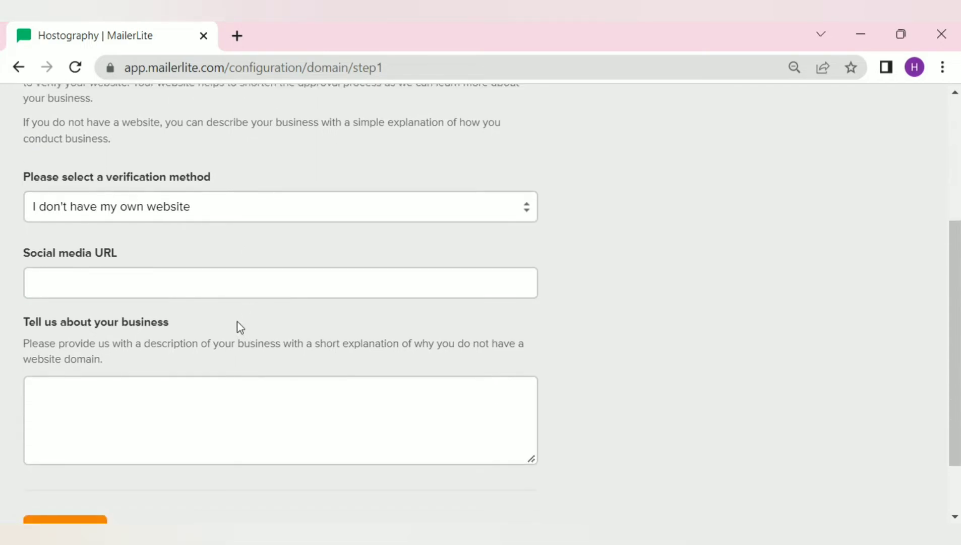
click(242, 221)
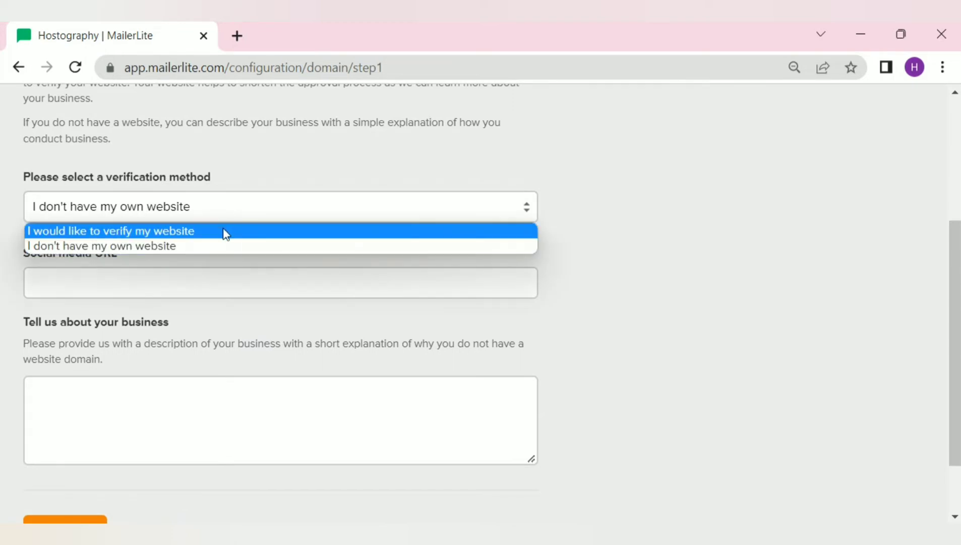
click(225, 233)
click(179, 358)
triple_click(179, 358)
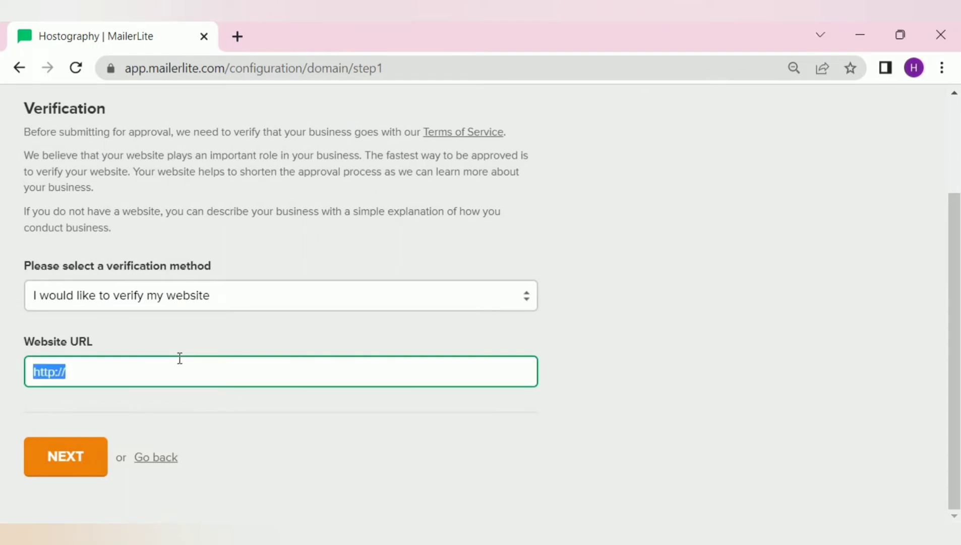
text(https://hostography.com/)
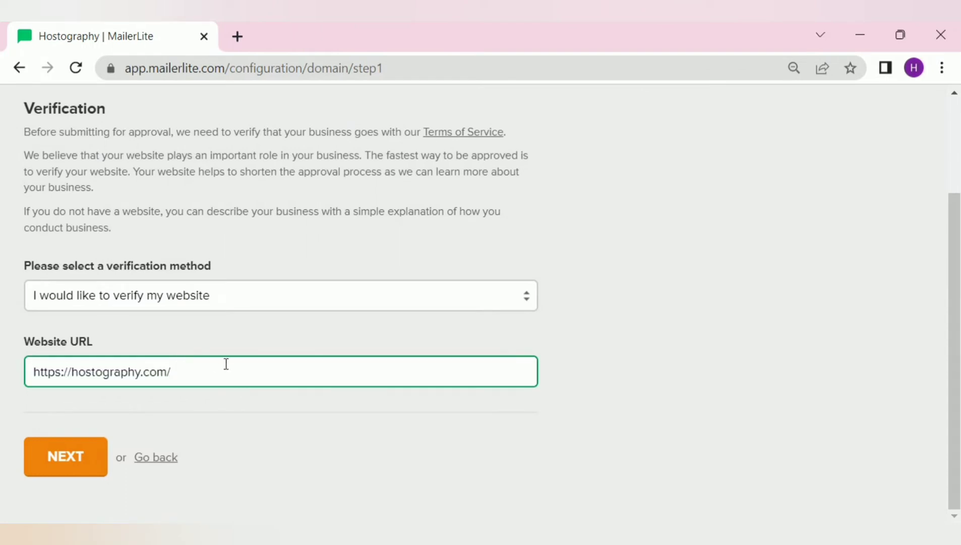
click(74, 460)
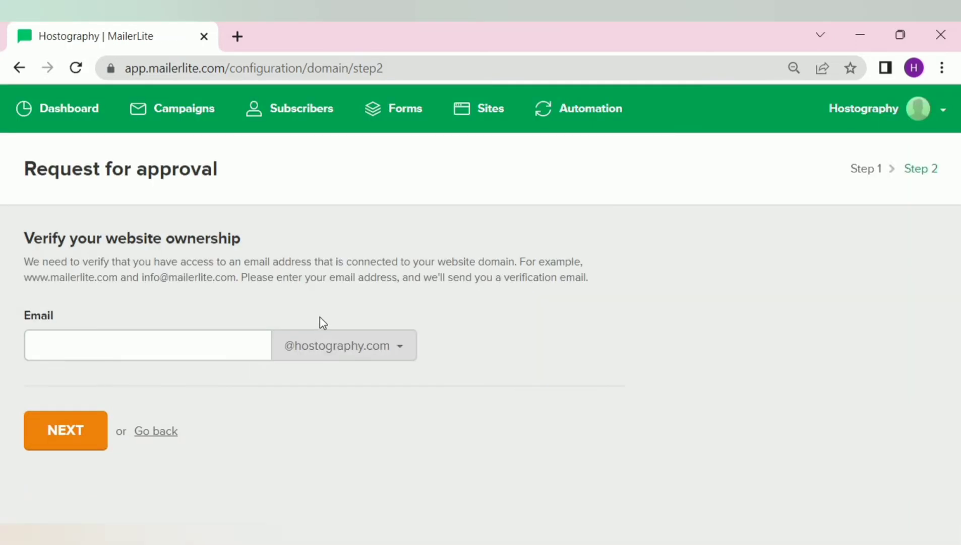
Send the website-verification email to the business mailbox at hostography.com and review the confirmation banner
click(192, 342)
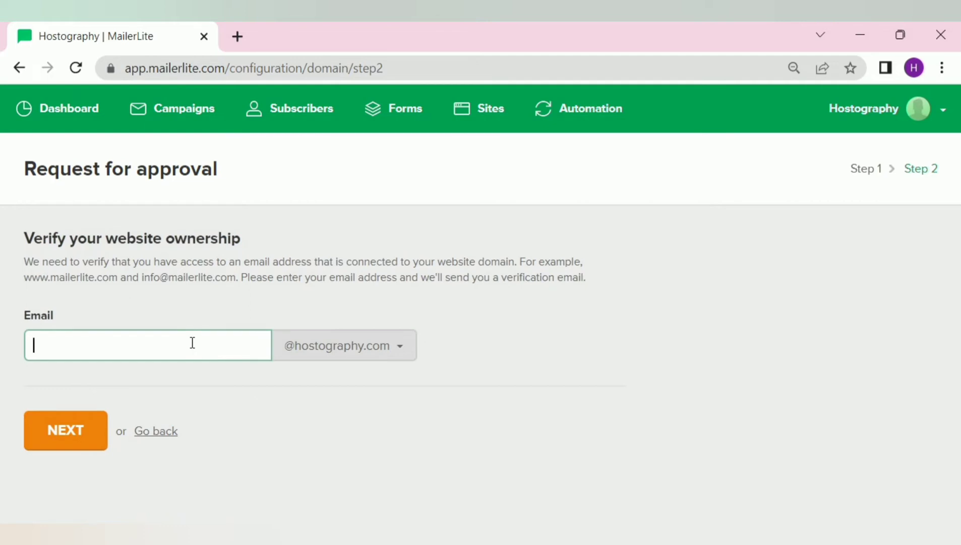
text(inf)
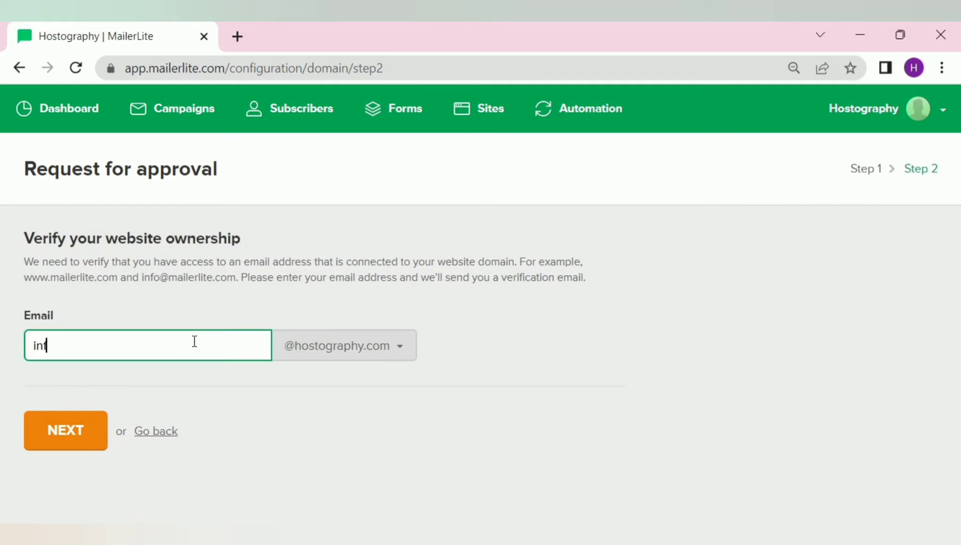
text(o)
key(Return)
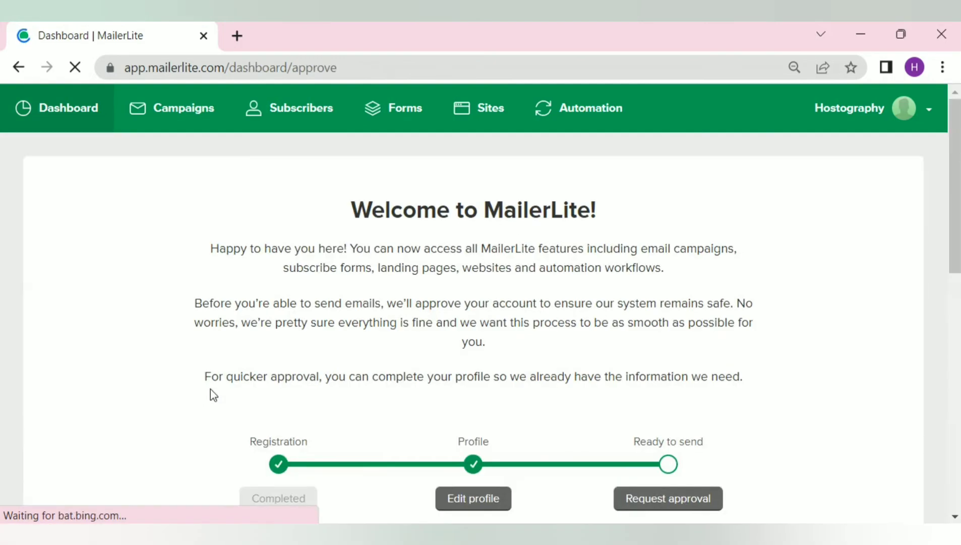
scroll(442, 359, down, 7)
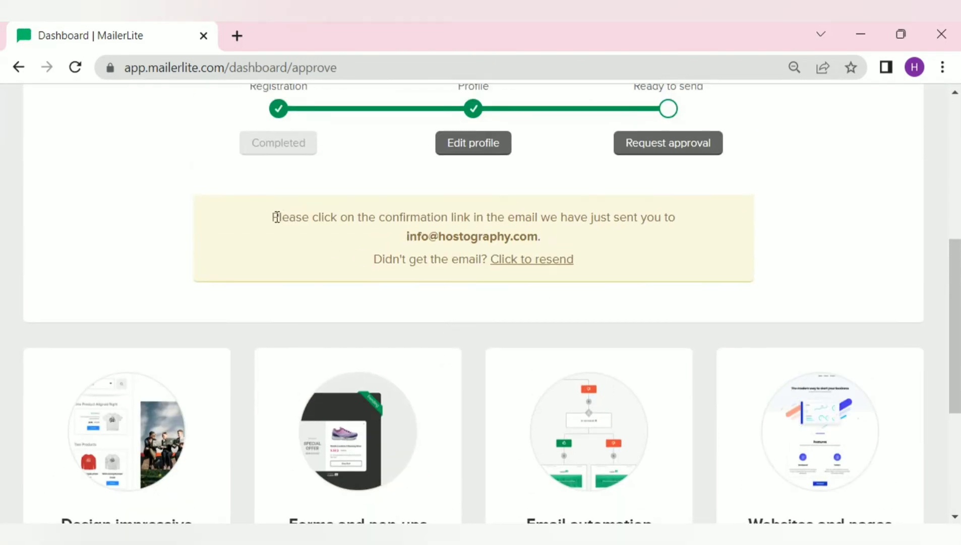
drag(277, 217, 702, 221)
click(525, 236)
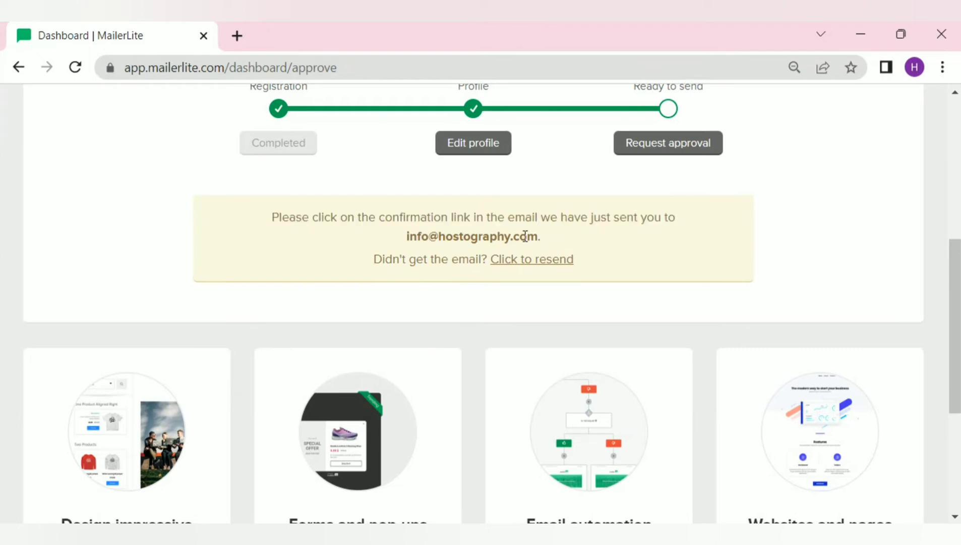